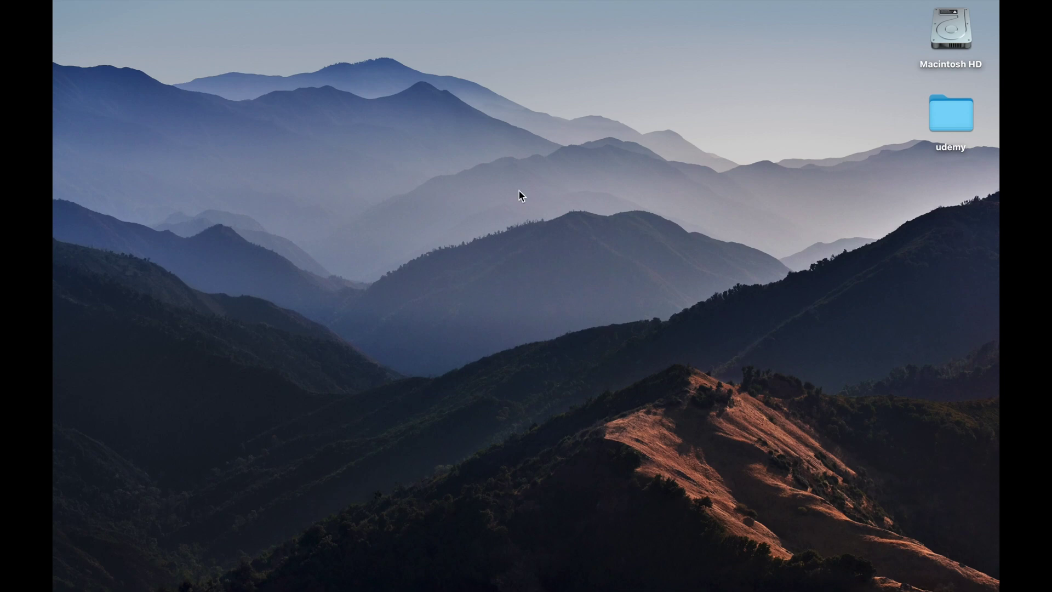
- Create a new desktop folder named 'course' via the desktop context menu
{"action": "right_click", "coordinate": [493, 270]}
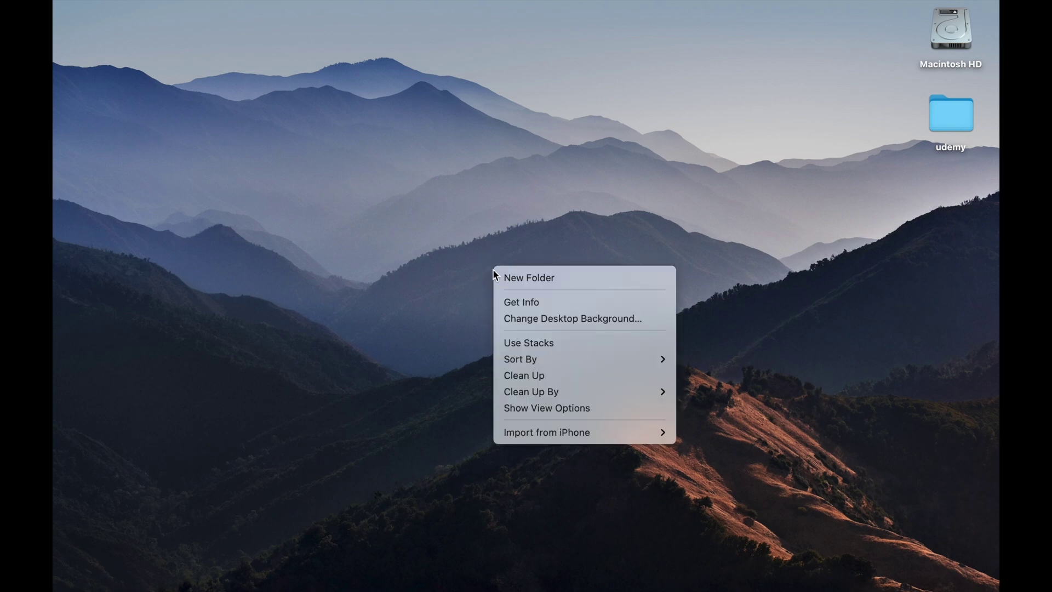
{"action": "left_click", "coordinate": [513, 277]}
{"action": "type", "text": "cou"}
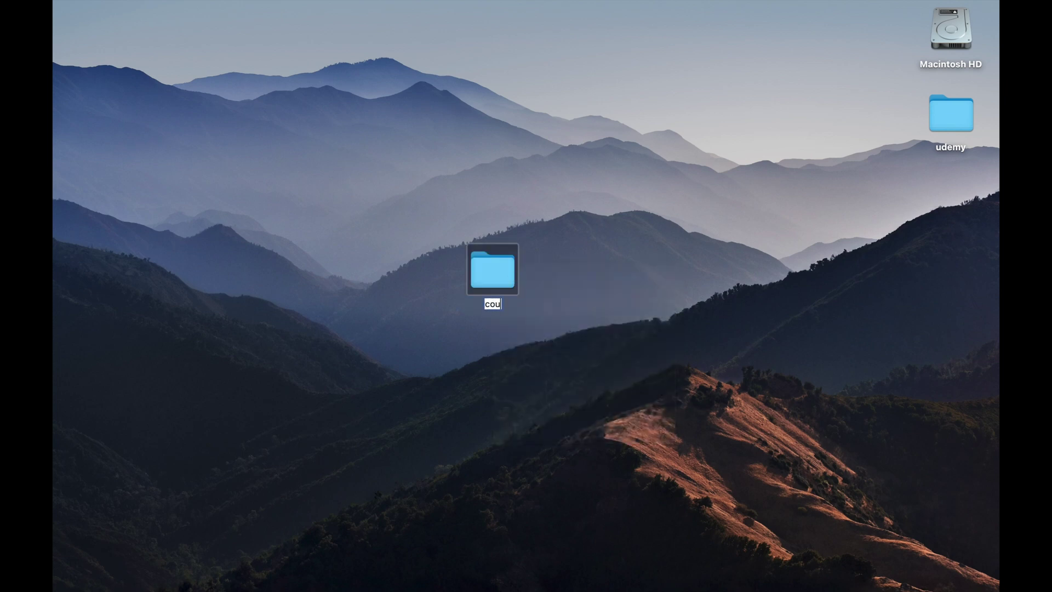
{"action": "type", "text": "rse"}
{"action": "key", "text": "Return"}
{"action": "left_click", "coordinate": [584, 207]}
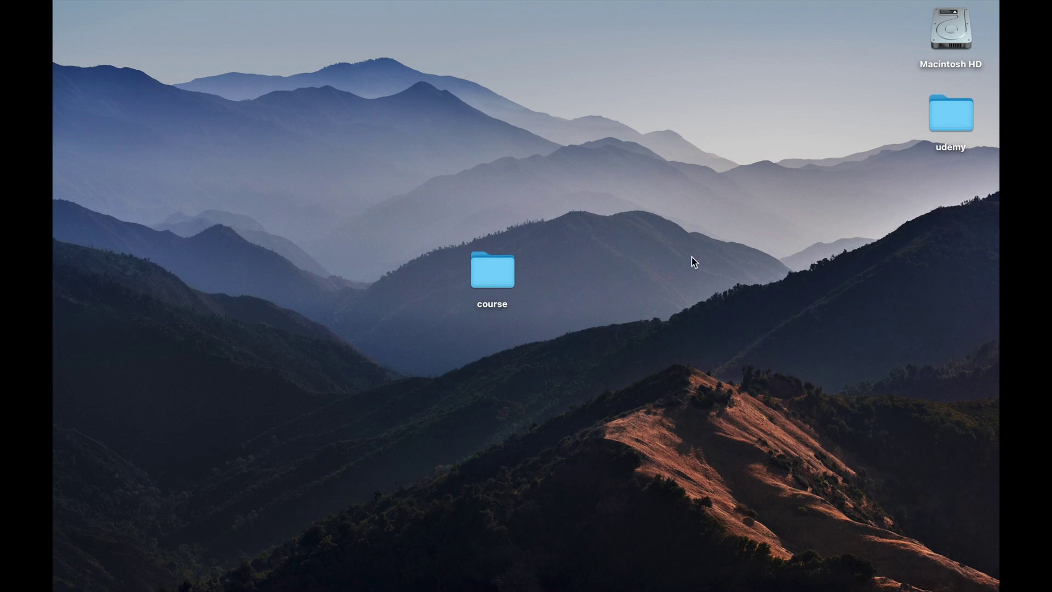
- Open the Desktop 'course' folder as the VS Code project via File > Open Folder
{"action": "key", "text": "ctrl+Right"}
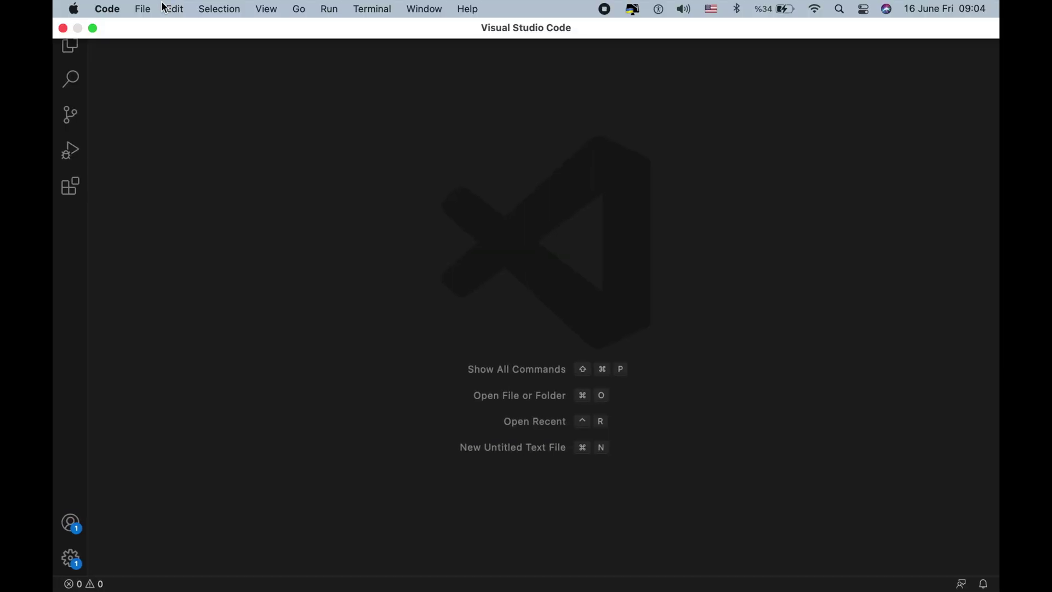
{"action": "left_click", "coordinate": [143, 9]}
{"action": "left_click", "coordinate": [176, 107]}
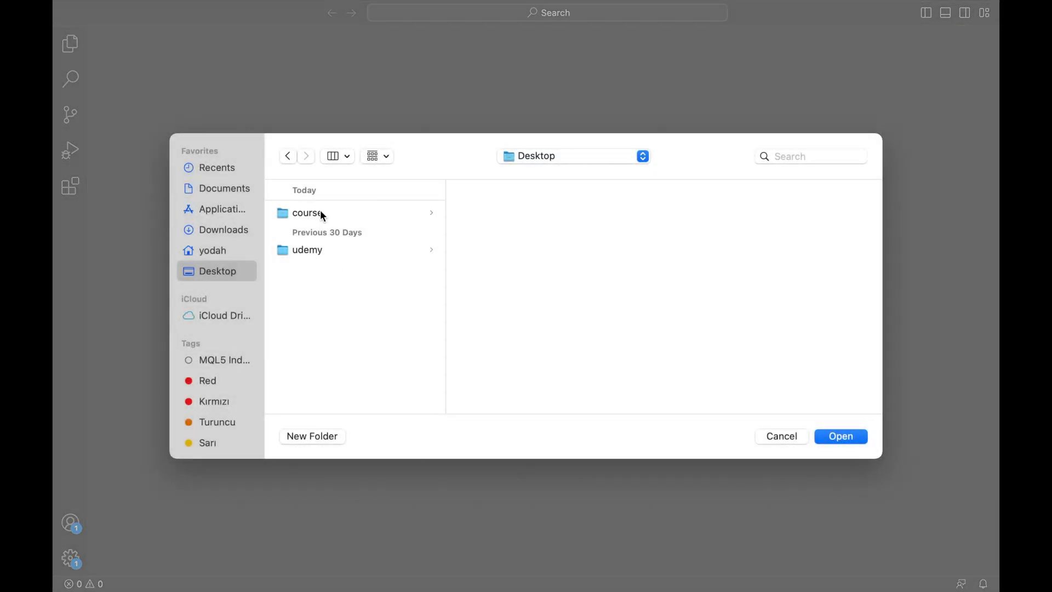
{"action": "left_click", "coordinate": [321, 212]}
{"action": "left_click", "coordinate": [841, 435]}
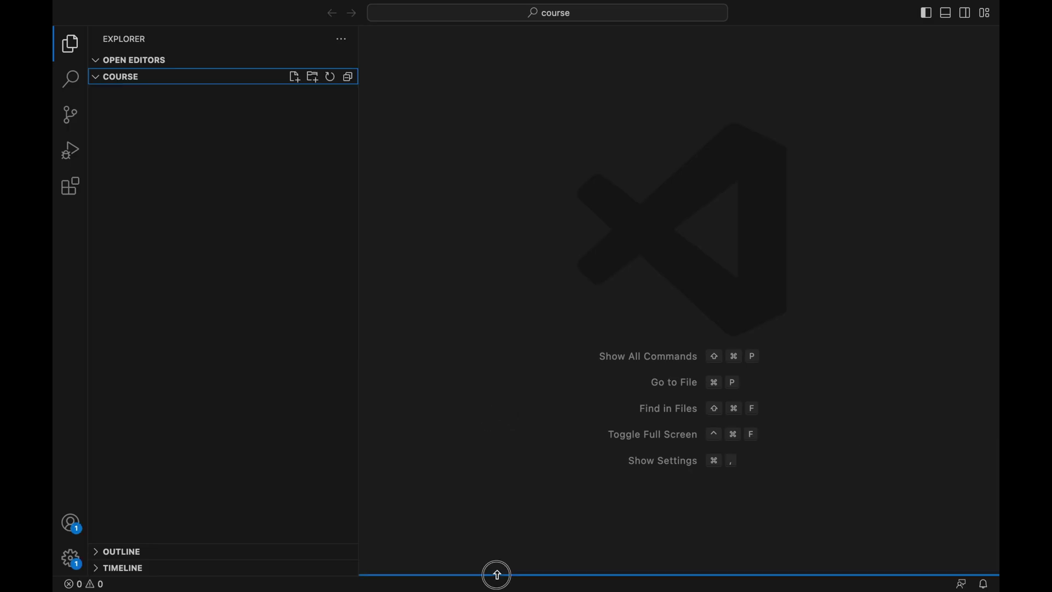
- Reveal the integrated terminal with a shell prompt in the course folder
{"action": "left_click_drag", "start_coordinate": [497, 575], "coordinate": [485, 302]}
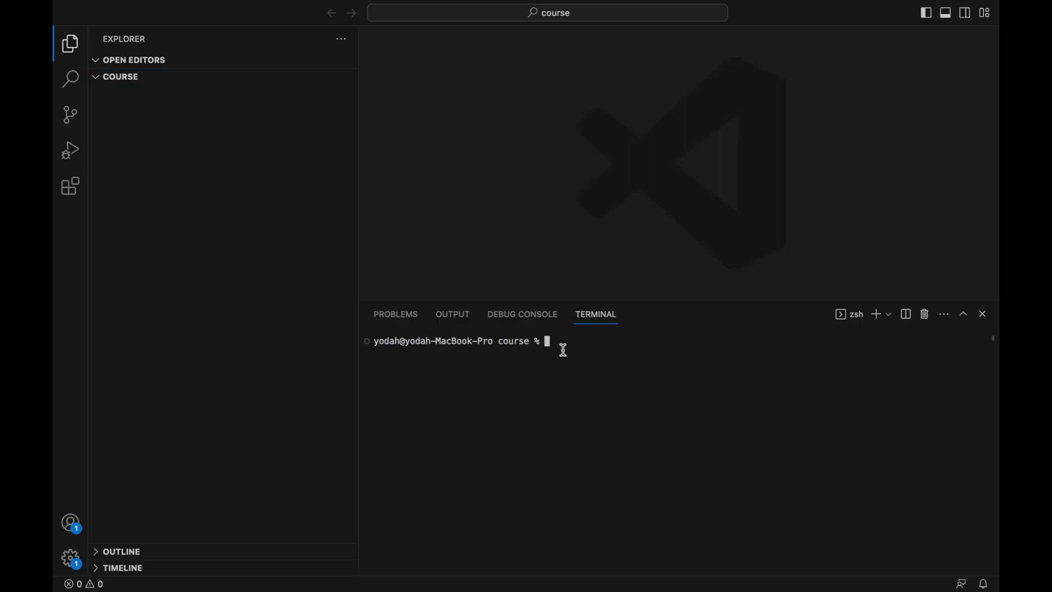
{"action": "key", "text": "ctrl+Left"}
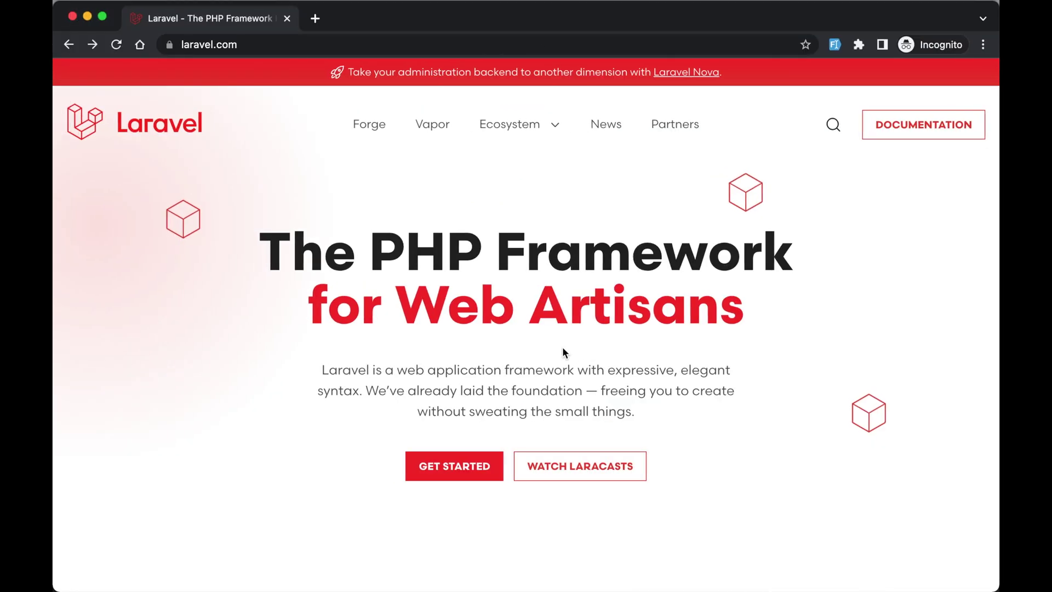
- From laravel.com, reach the Documentation's 'Your First Laravel Project' installation section
{"action": "left_click", "coordinate": [239, 44]}
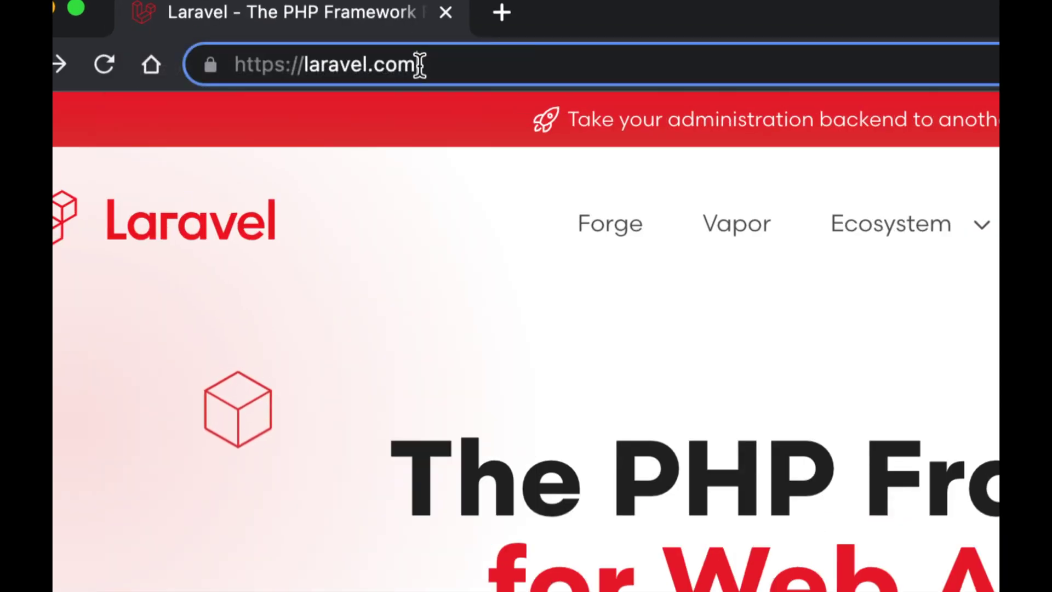
{"action": "left_click_drag", "start_coordinate": [323, 52], "coordinate": [142, 52]}
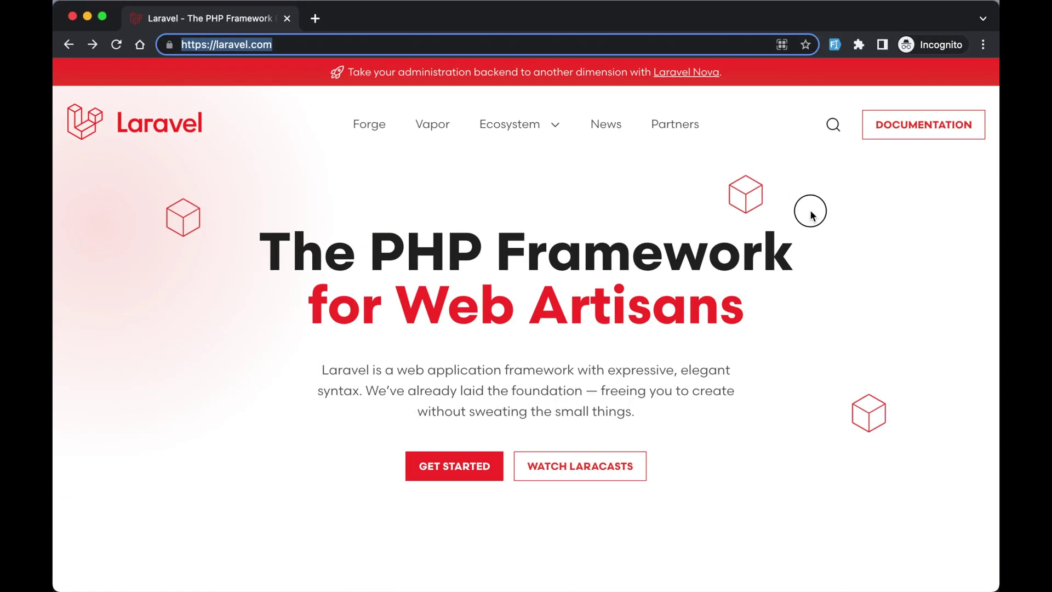
{"action": "left_click", "coordinate": [926, 129]}
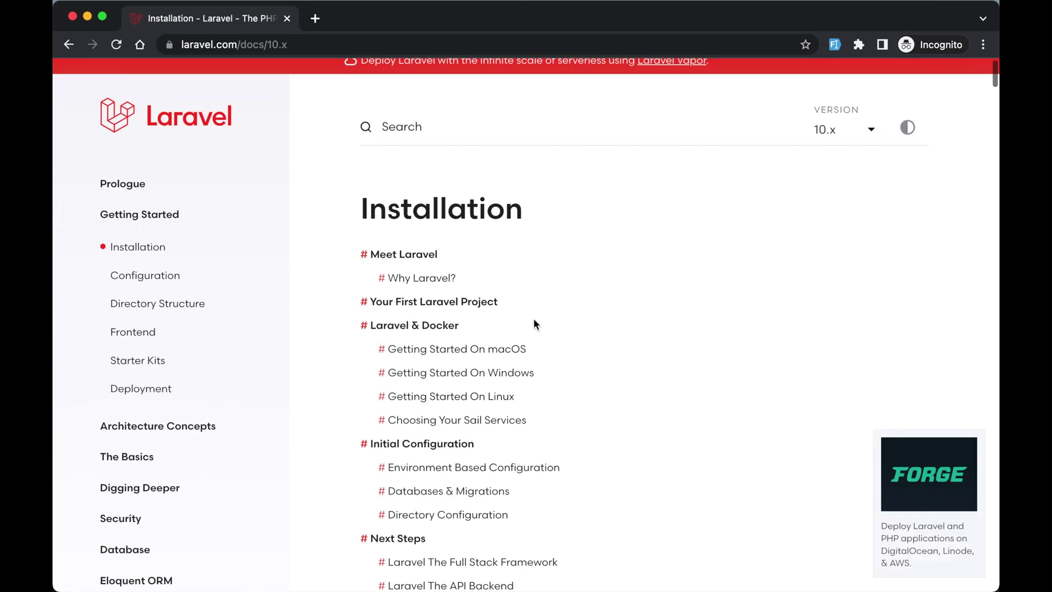
{"action": "left_click_drag", "start_coordinate": [499, 302], "coordinate": [362, 303]}
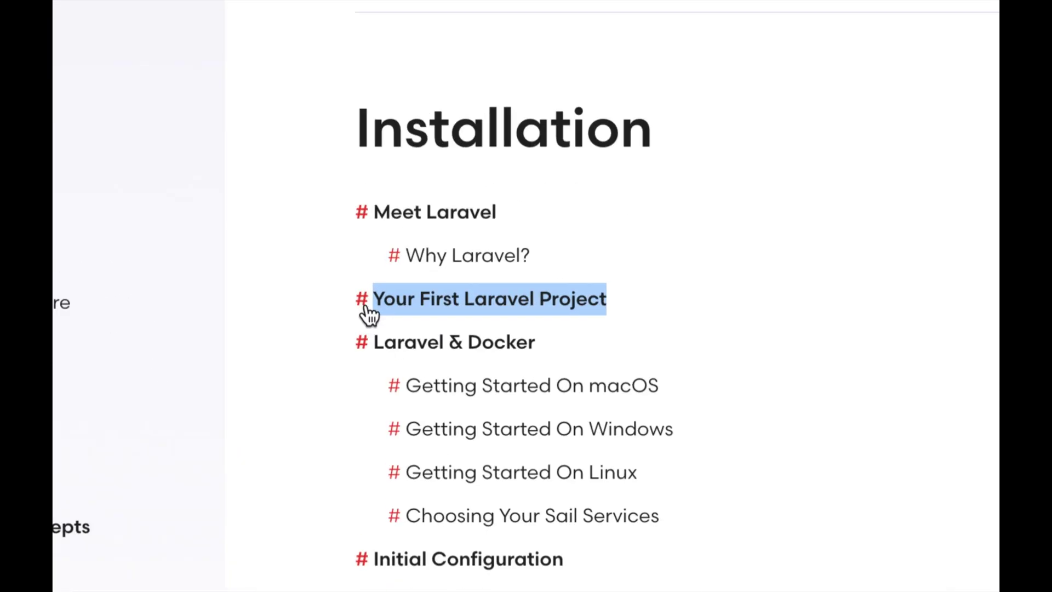
{"action": "left_click", "coordinate": [401, 305]}
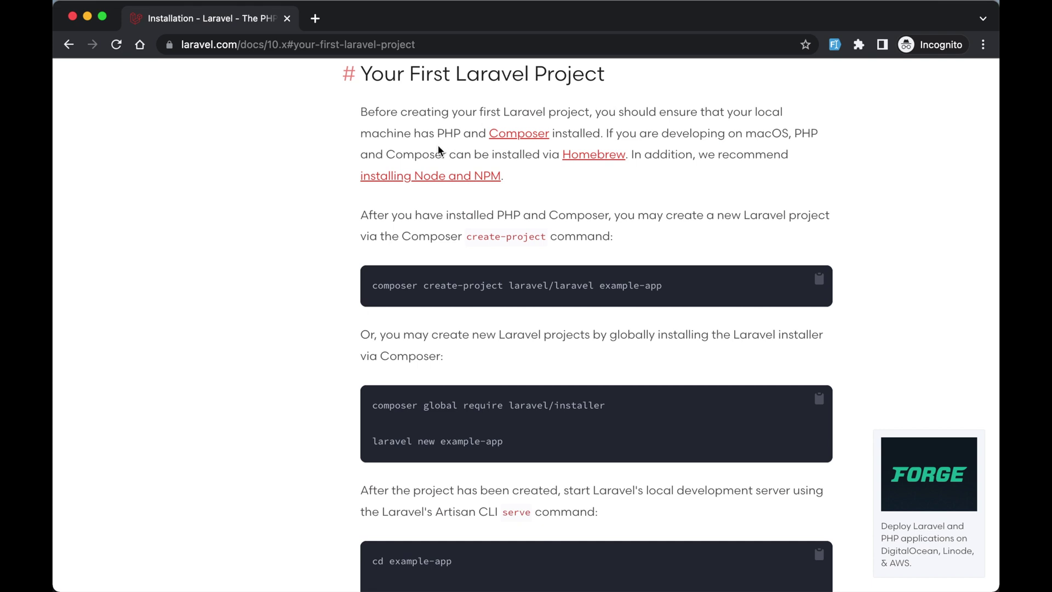
- Review the PHP/Composer and Node/NPM requirements and the composer create-project command
{"action": "left_click_drag", "start_coordinate": [435, 134], "coordinate": [549, 135]}
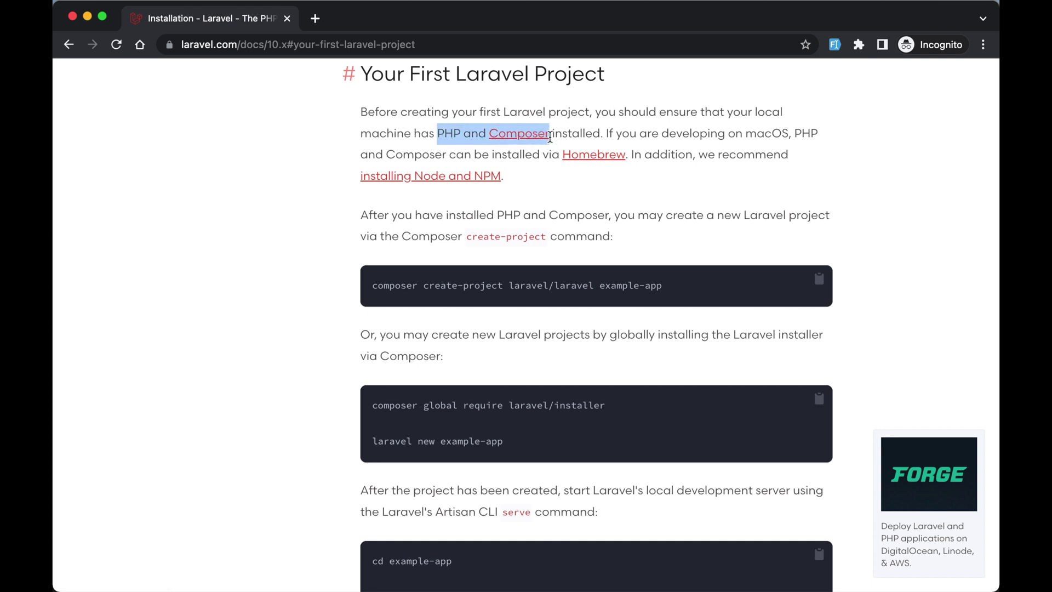
{"action": "left_click_drag", "start_coordinate": [359, 177], "coordinate": [507, 184]}
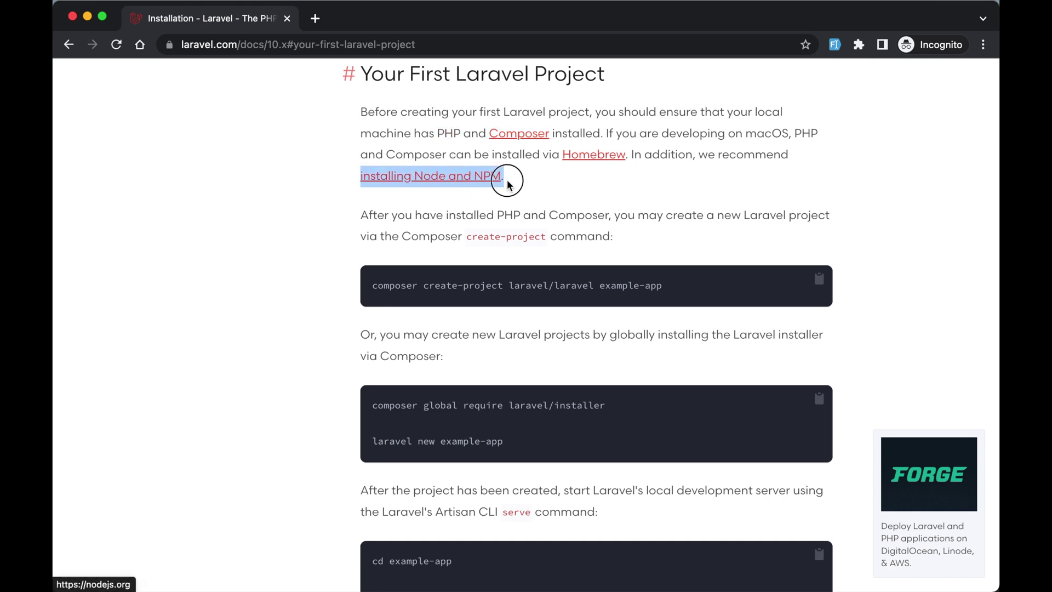
{"action": "left_click", "coordinate": [691, 246]}
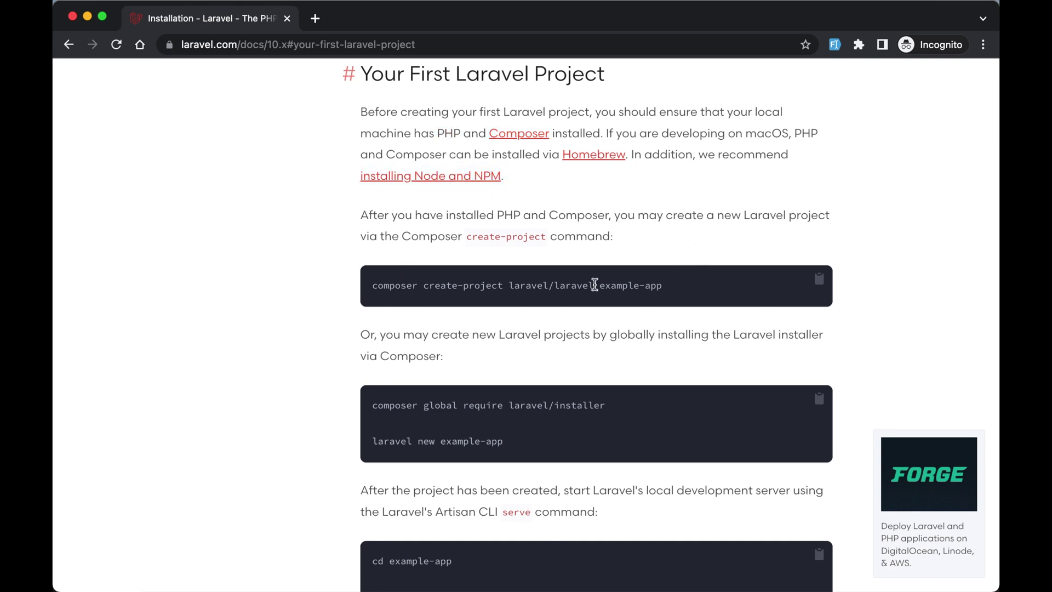
{"action": "left_click_drag", "start_coordinate": [594, 285], "coordinate": [317, 284]}
{"action": "left_click", "coordinate": [747, 256]}
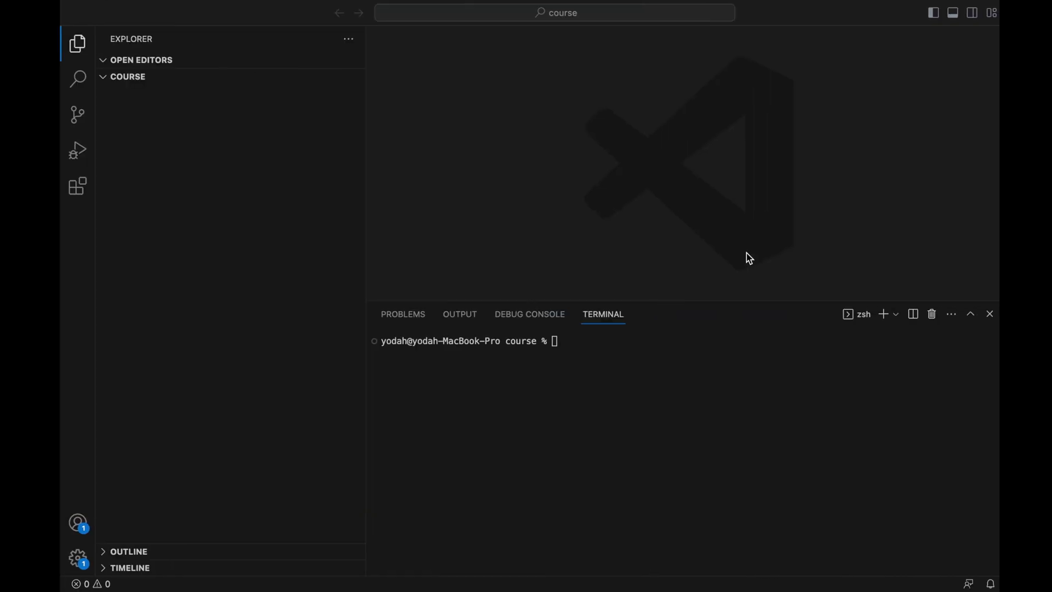
{"action": "type", "text": "comp"}
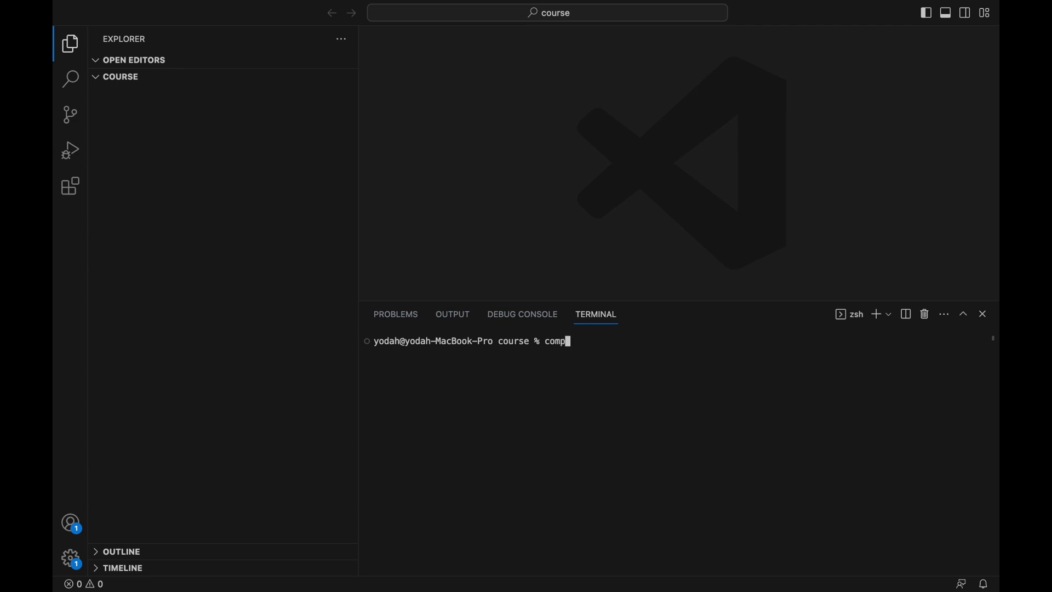
{"action": "type", "text": "oser create-project laravel/l"}
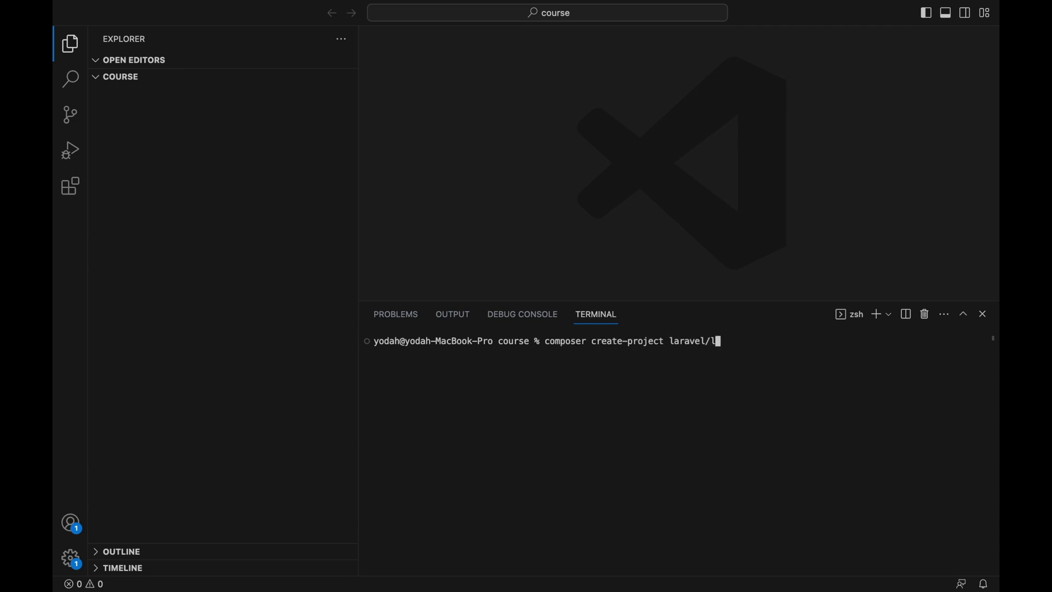
{"action": "type", "text": "aravel livew"}
{"action": "type", "text": "ire-chat"}
- Run 'composer create-project laravel/laravel livewire-chat' in the terminal until the app key is set
{"action": "key", "text": "Return"}
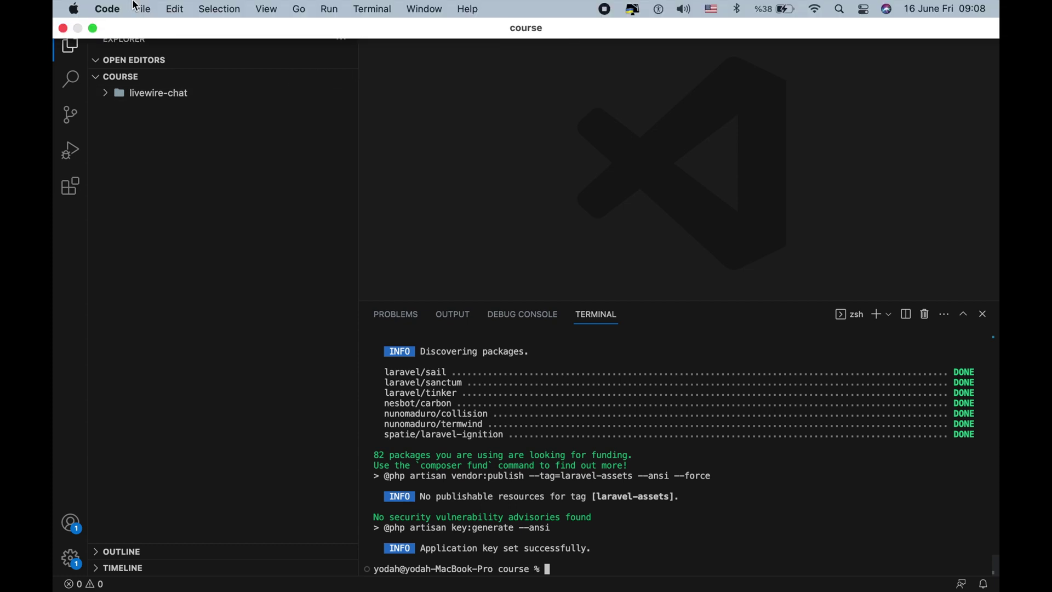
{"action": "type", "text": "cd"}
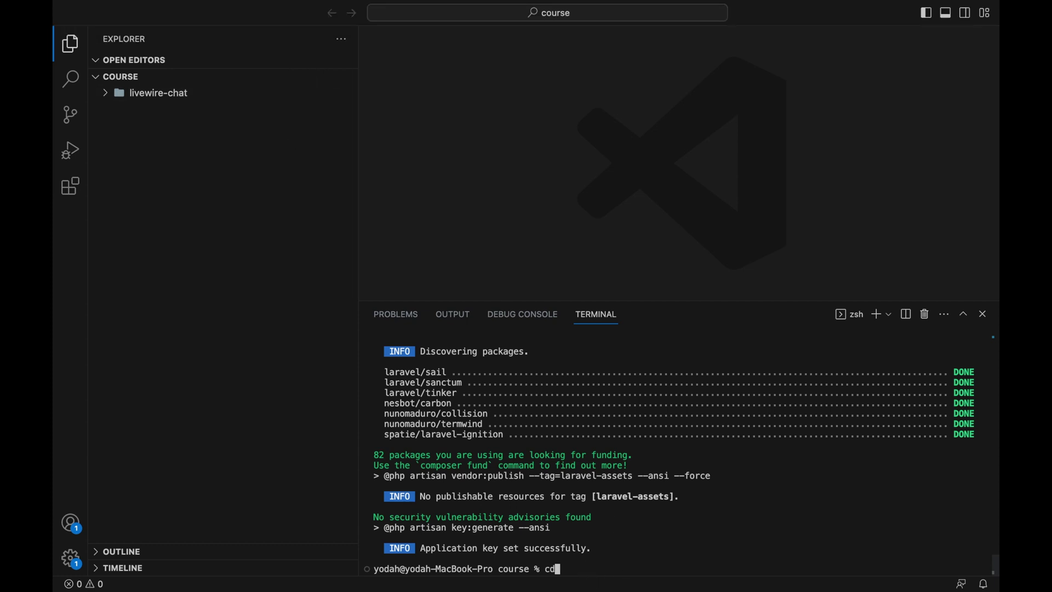
{"action": "type", "text": " live"}
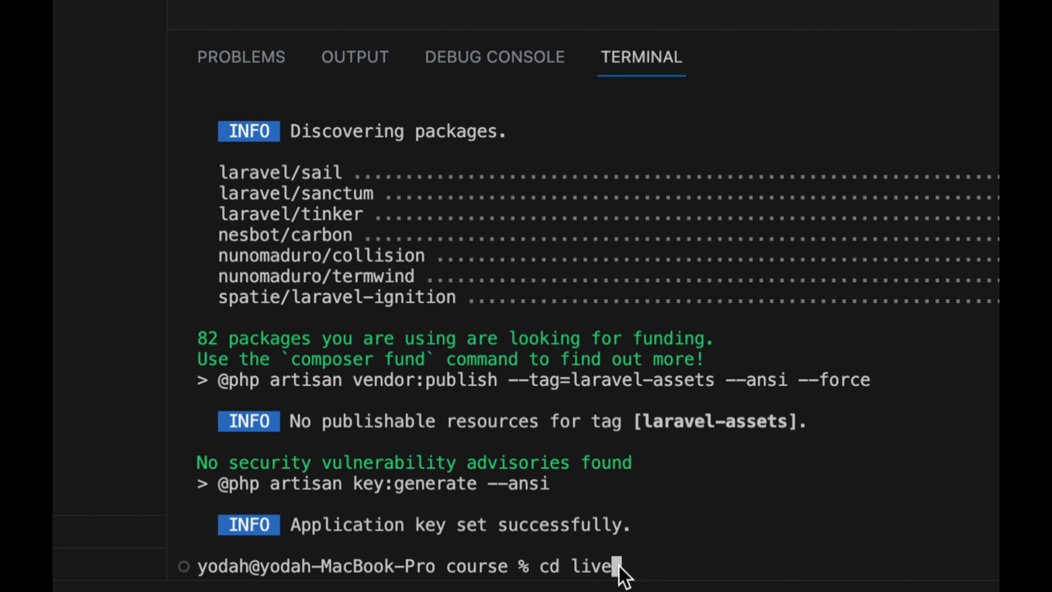
{"action": "key", "text": "BackSpace"}
{"action": "key", "text": "BackSpace"}
{"action": "key", "text": "BackSpace"}
{"action": "key", "text": "BackSpace"}
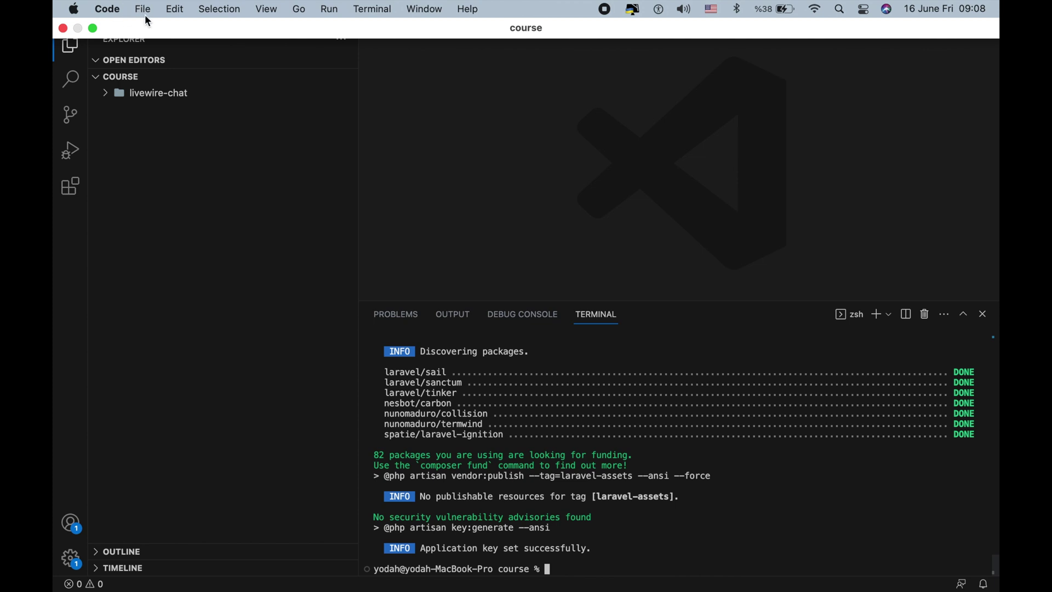
- Open Desktop > course > livewire-chat as the VS Code workspace
{"action": "left_click", "coordinate": [143, 10]}
{"action": "left_click", "coordinate": [161, 105]}
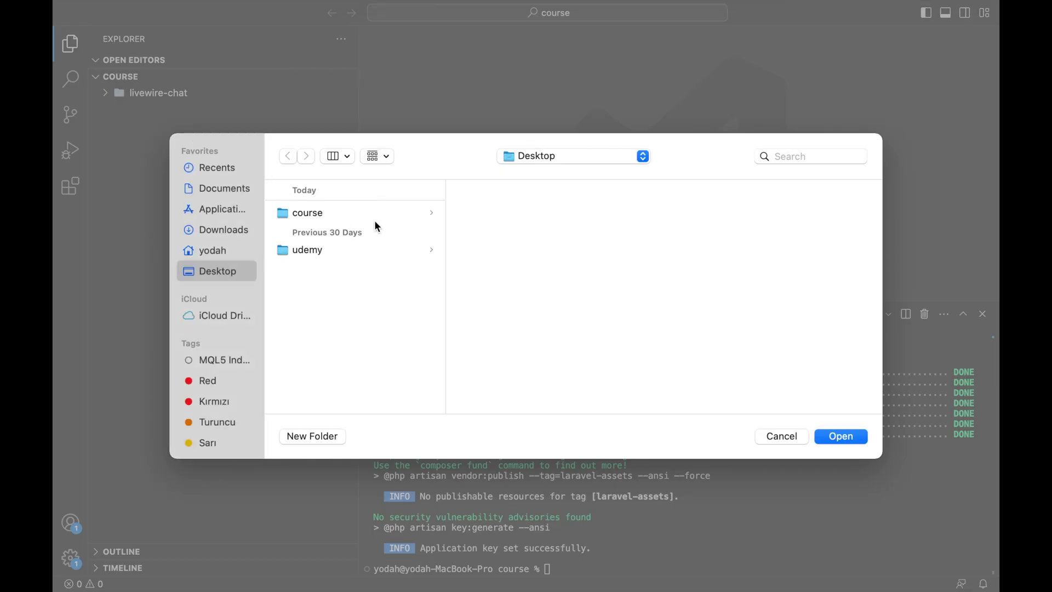
{"action": "left_click", "coordinate": [336, 217]}
{"action": "left_click", "coordinate": [506, 214]}
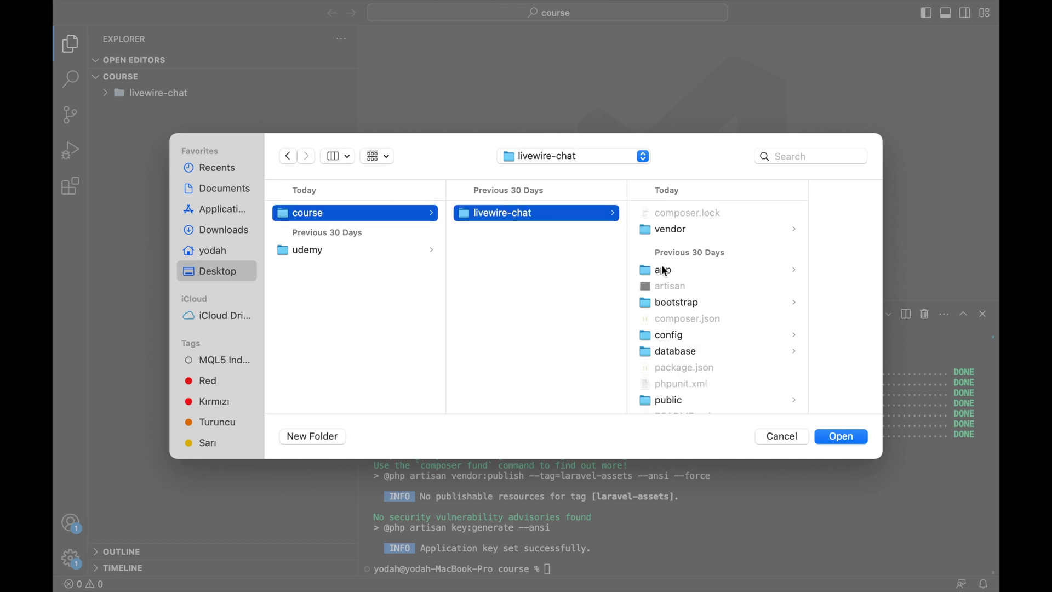
{"action": "left_click", "coordinate": [855, 438]}
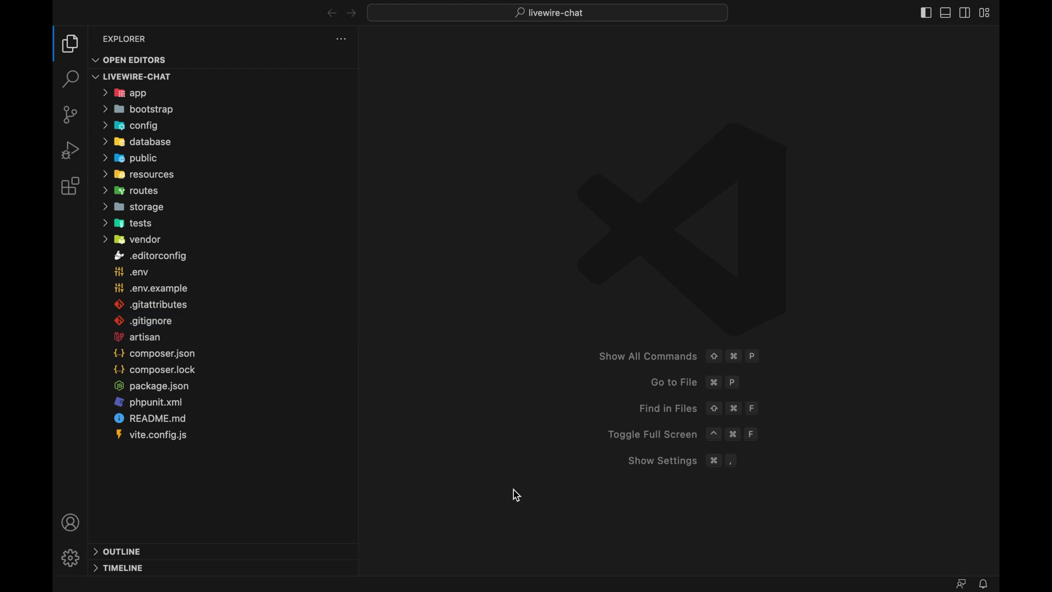
{"action": "key", "text": "ctrl+grave"}
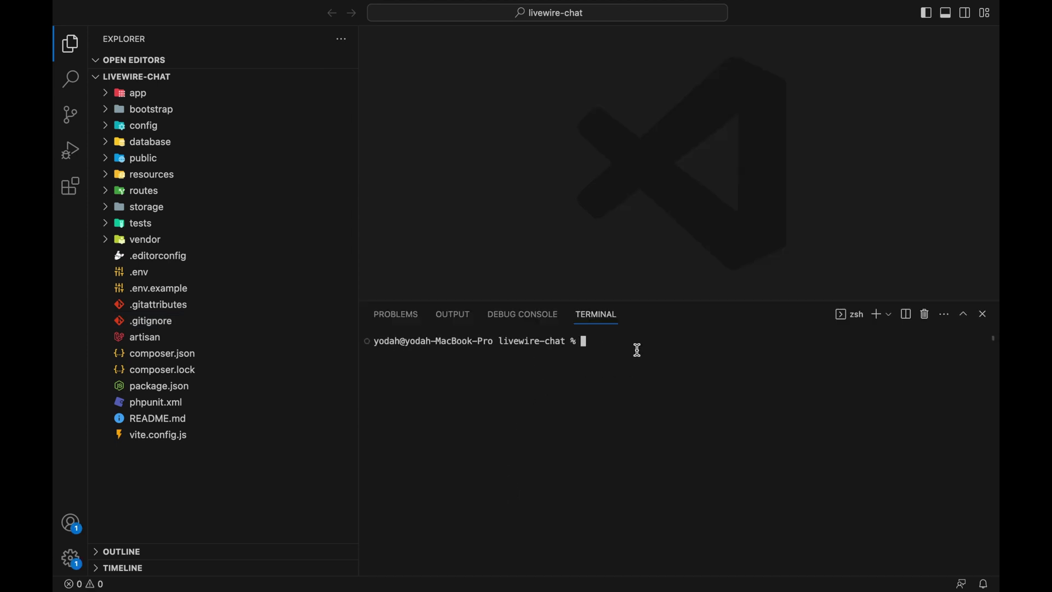
{"action": "type", "text": "php artisan ser"}
{"action": "type", "text": "ve"}
{"action": "key", "text": "Return"}
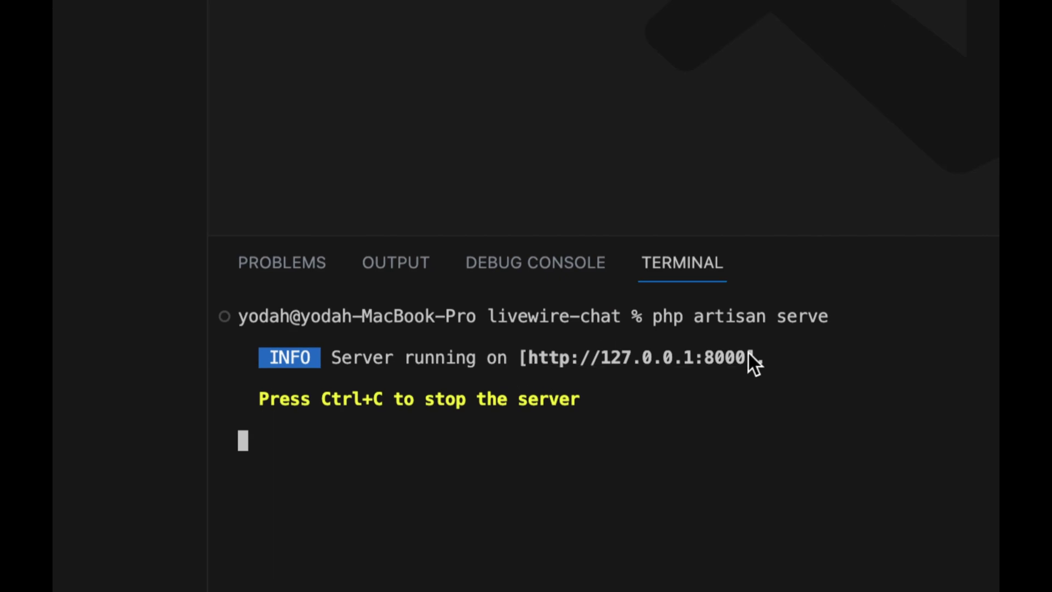
{"action": "left_click_drag", "start_coordinate": [746, 357], "coordinate": [528, 359]}
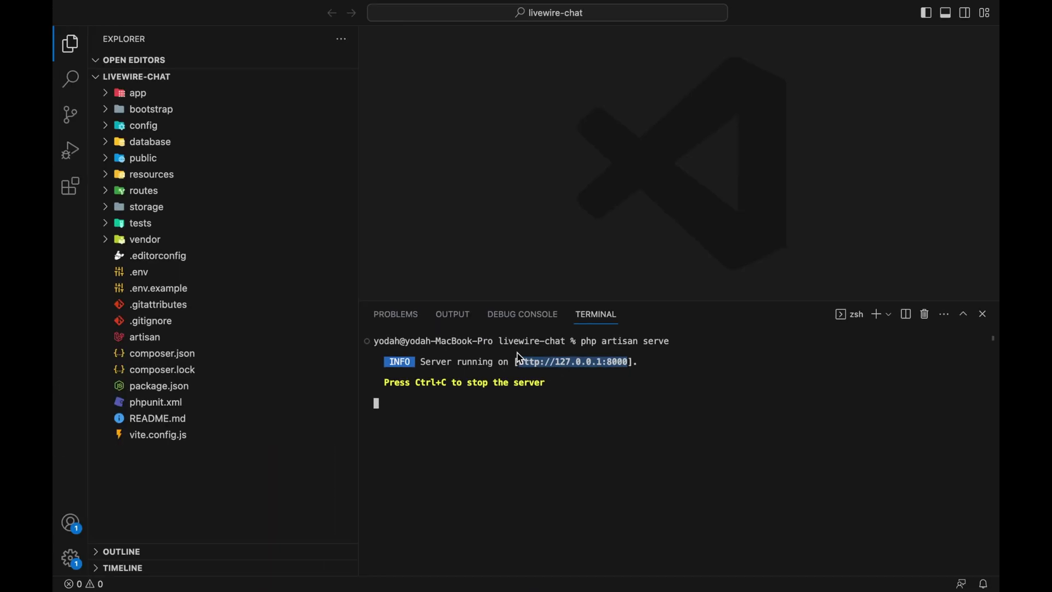
{"action": "key", "text": "super+c"}
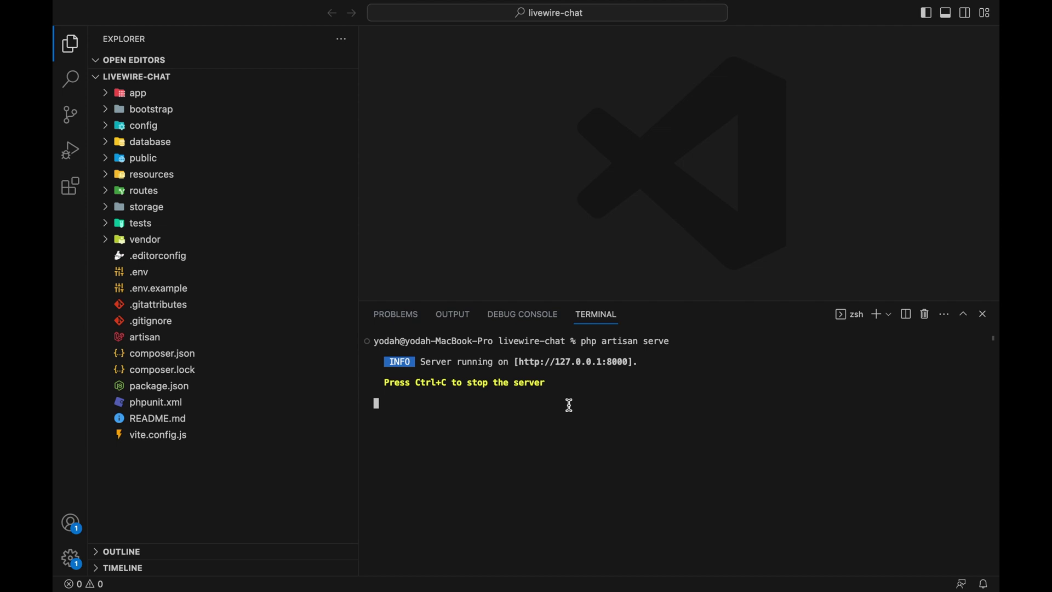
{"action": "key", "text": "super+Tab"}
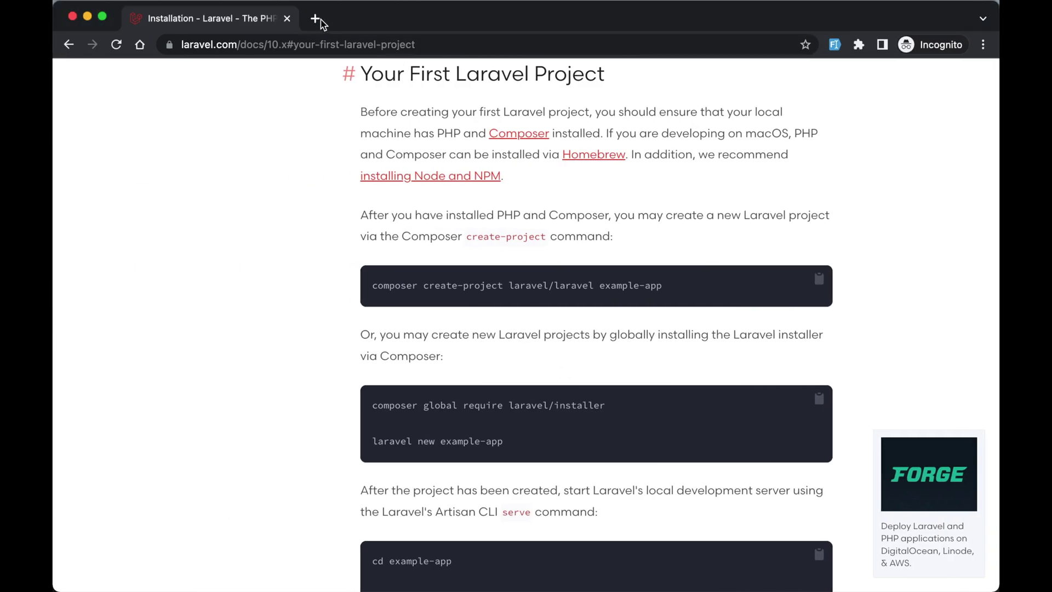
{"action": "left_click", "coordinate": [319, 18]}
{"action": "key", "text": "super+v"}
{"action": "key", "text": "Return"}
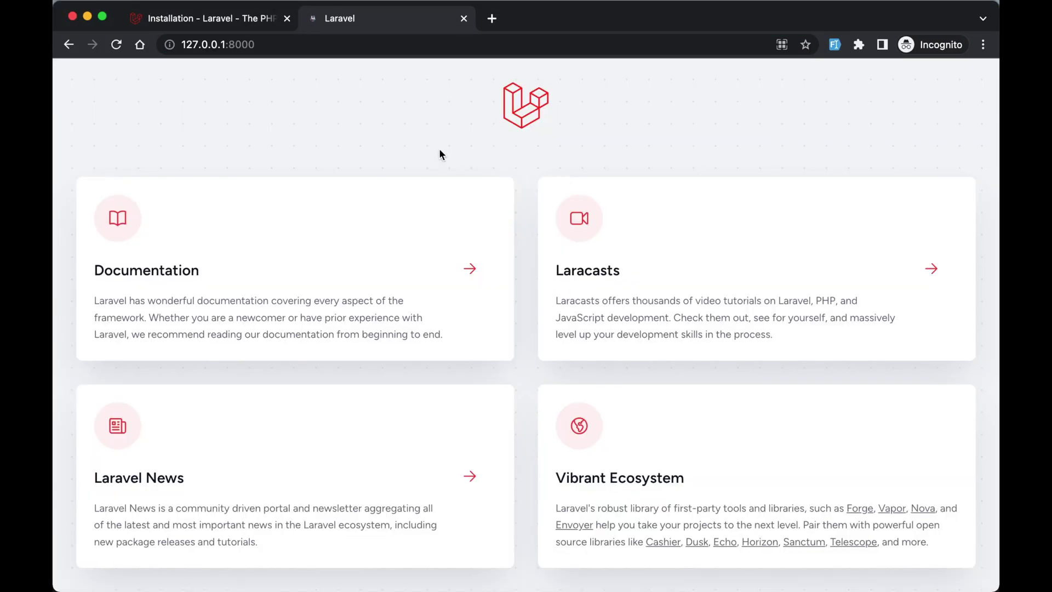